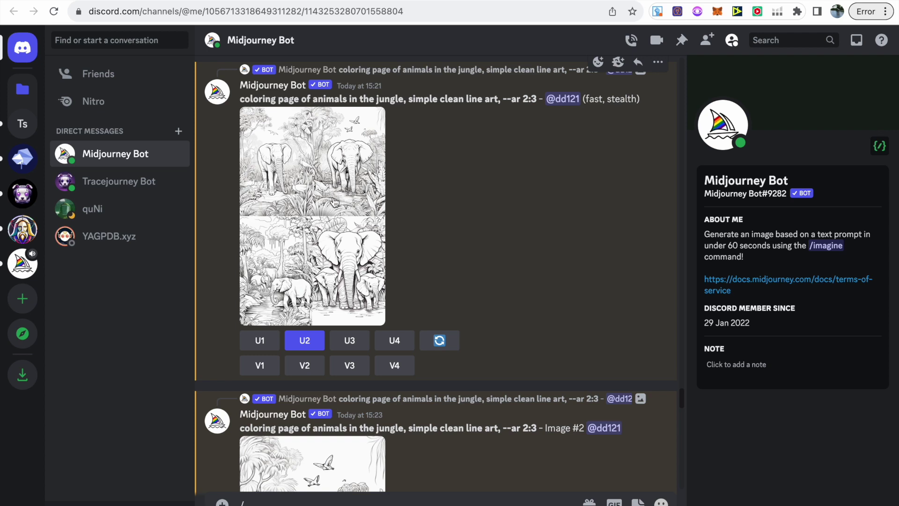
Preview the jungle elephant grid, then start Vary (Region) on upscaled Image #2
left_click(311, 219)
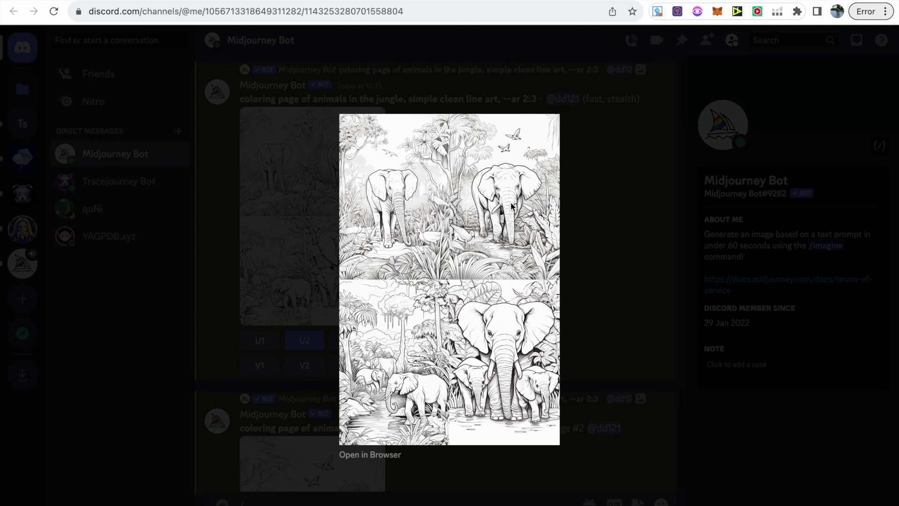
left_click(296, 228)
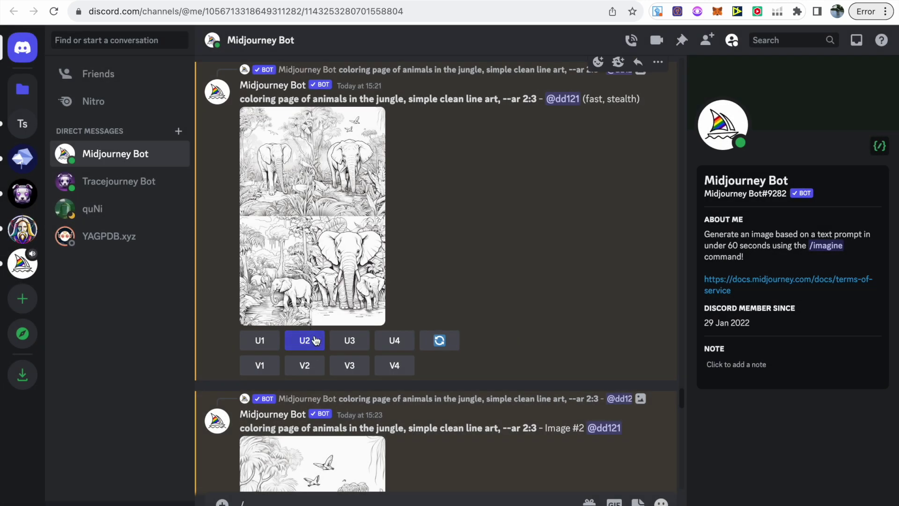
scroll(315, 340, "down", 3)
scroll(315, 340, "down", 4)
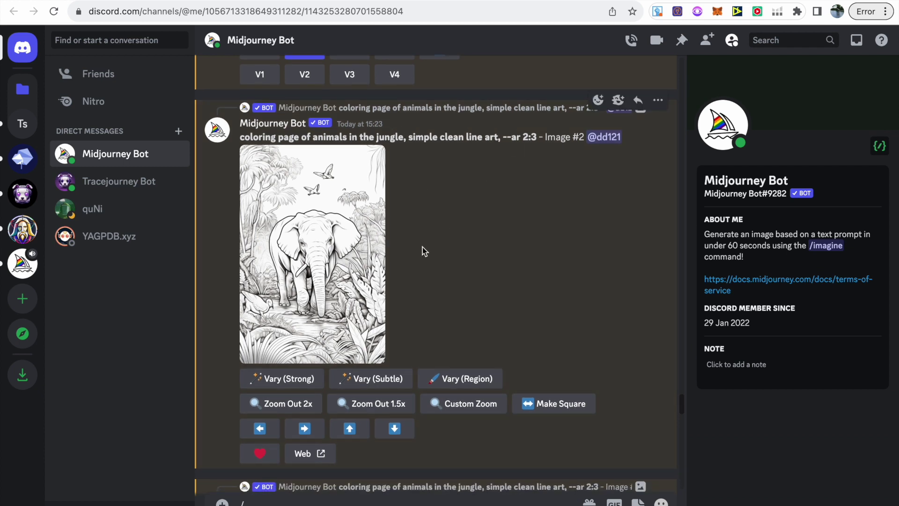
left_click(456, 375)
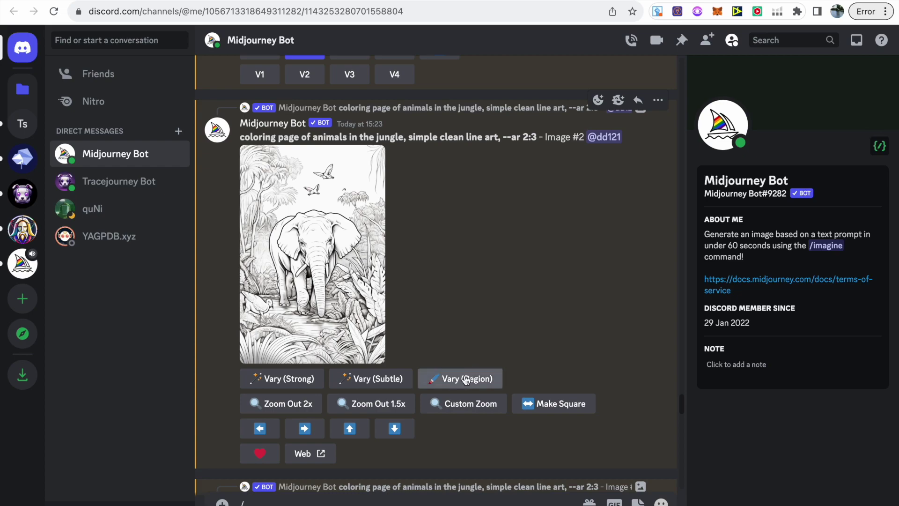
left_click(466, 379)
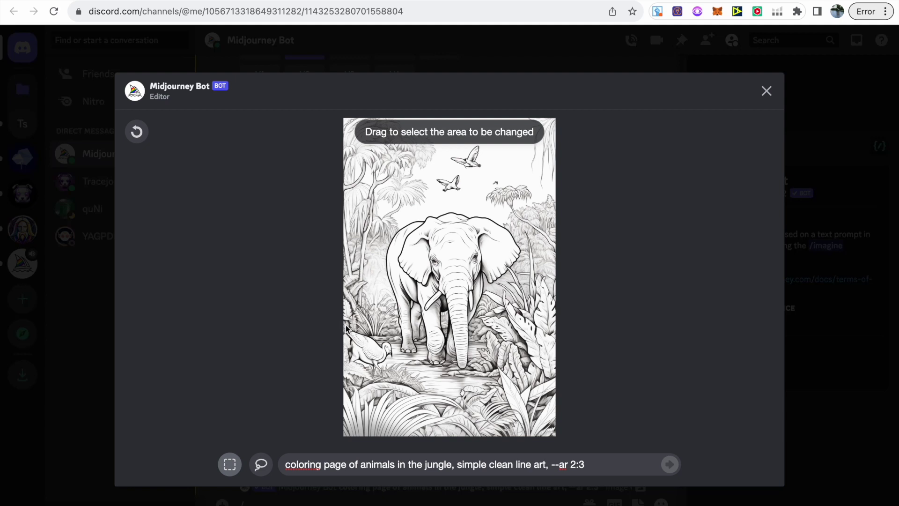
left_click_drag(344, 328, 412, 389)
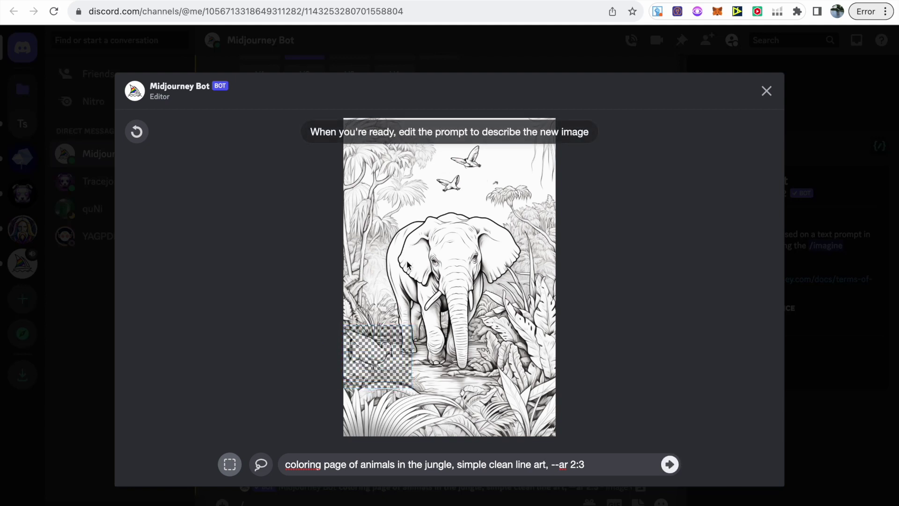
left_click(136, 139)
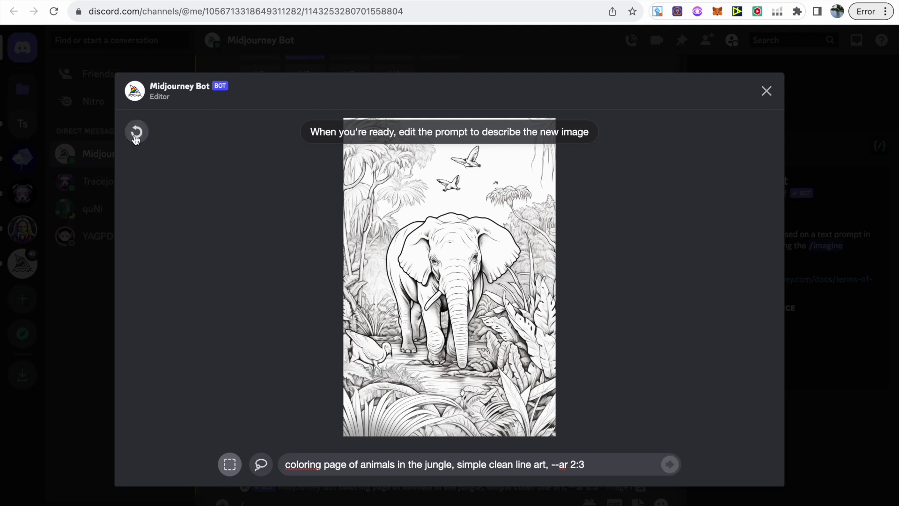
left_click(260, 467)
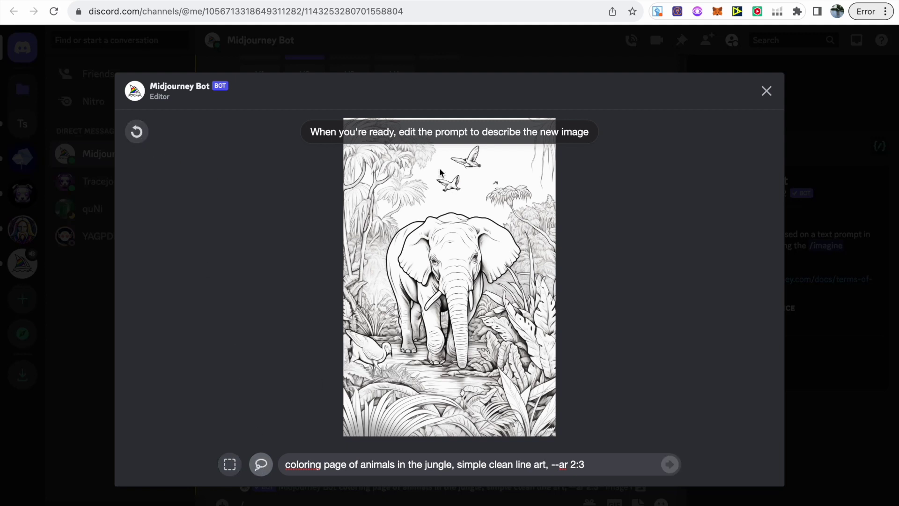
mouse_move(438, 155)
left_mouse_down()
mouse_move(471, 200)
mouse_move(434, 218)
mouse_move(388, 184)
mouse_move(396, 154)
mouse_move(414, 156)
left_mouse_up()
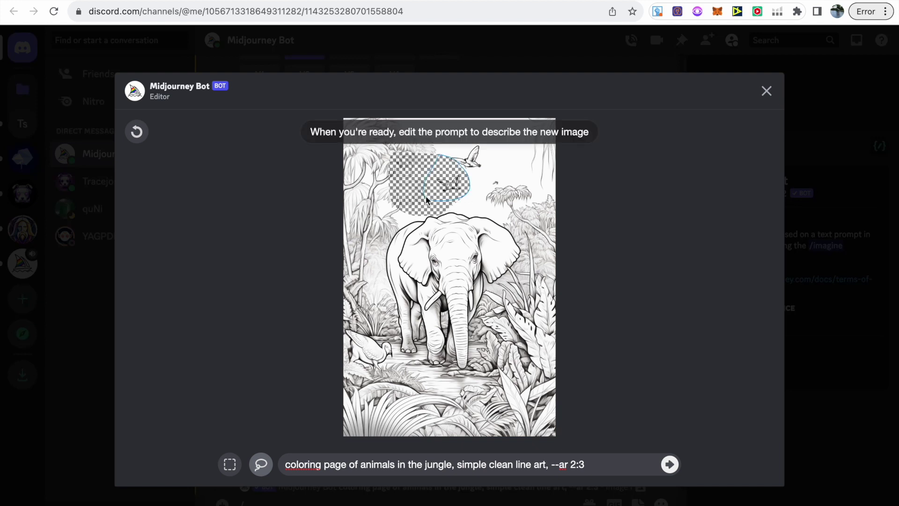
left_click(137, 133)
left_click(137, 132)
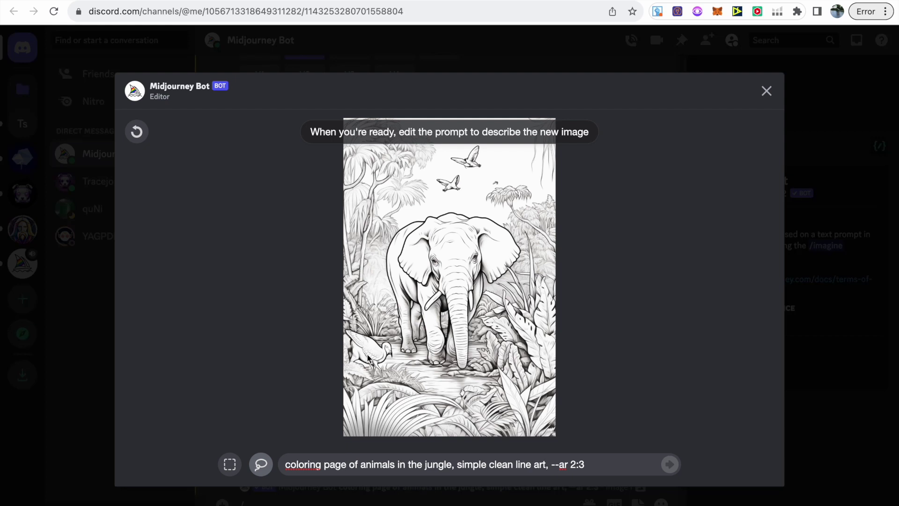
Box the lower-left bird with the rectangle tool and regenerate it as 'flowers and plants'
left_click(230, 465)
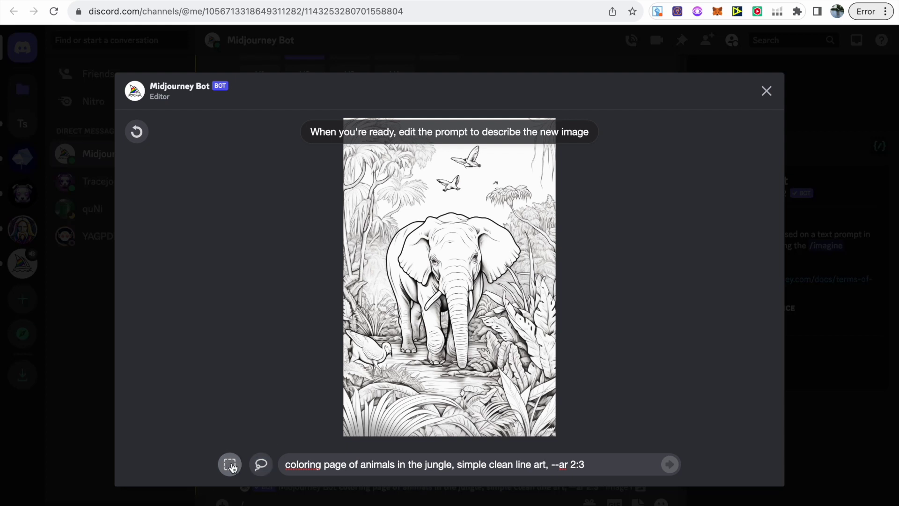
left_click_drag(335, 326, 406, 384)
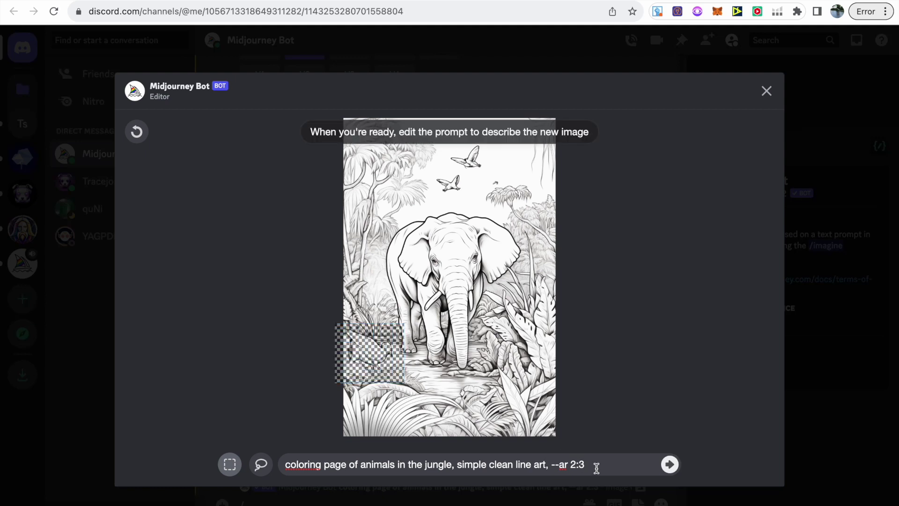
triple_click(291, 463)
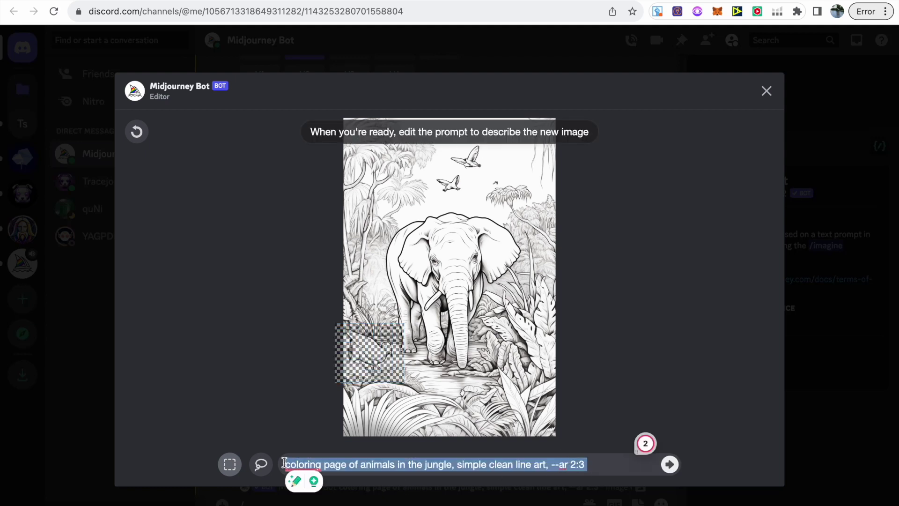
key("BackSpace")
type("flo")
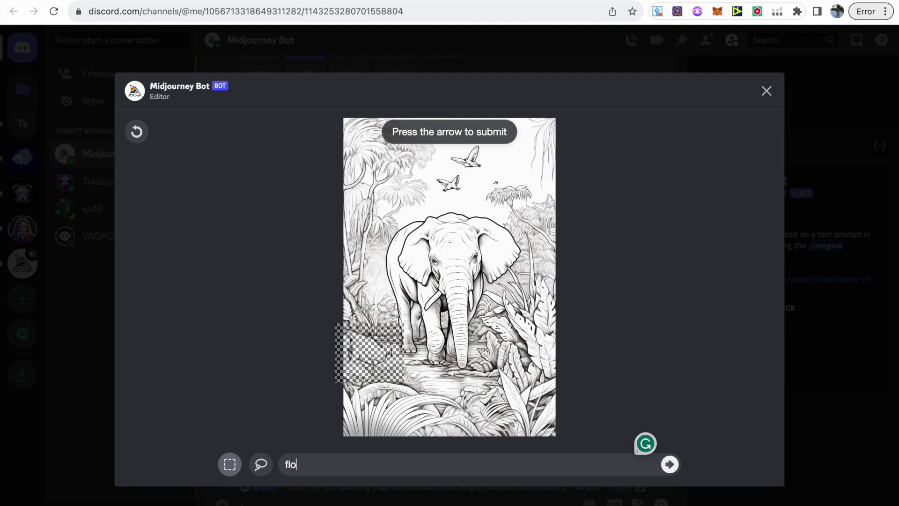
type("wers and plants")
left_click(674, 470)
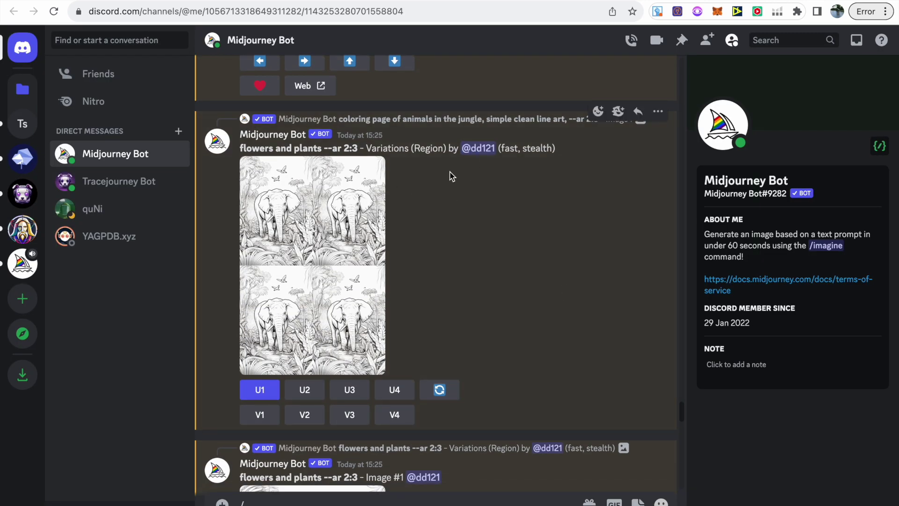
Inspect the flowers-and-plants variation grid, then scroll down to the upscaled Image #1
left_click(314, 246)
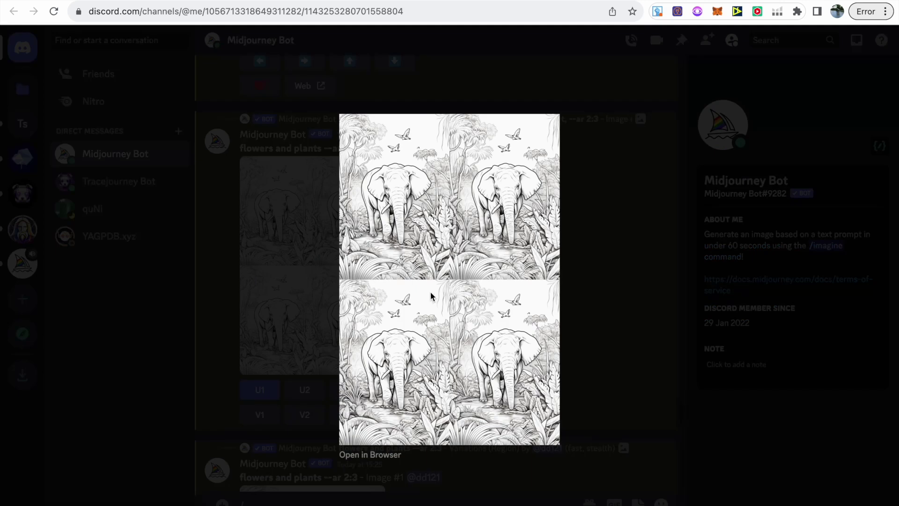
scroll(431, 296, "up", 3)
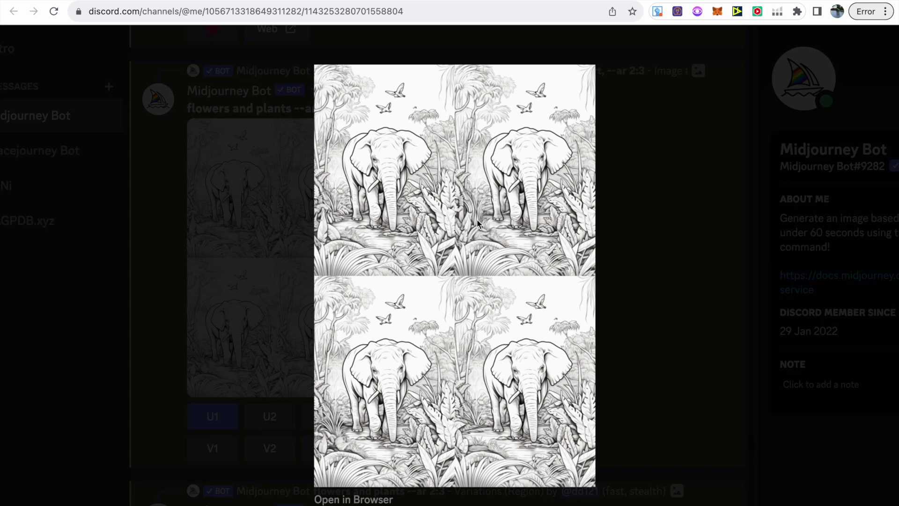
left_click(705, 204)
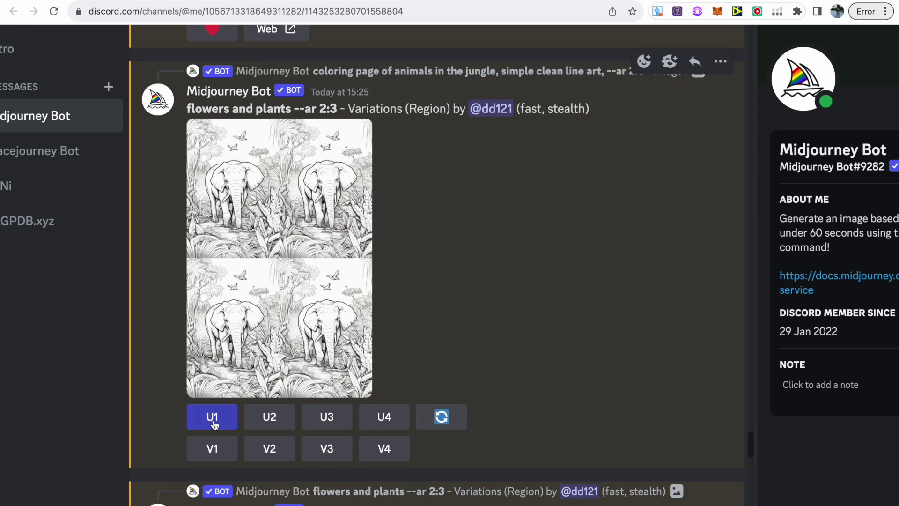
scroll(336, 321, "down", 9)
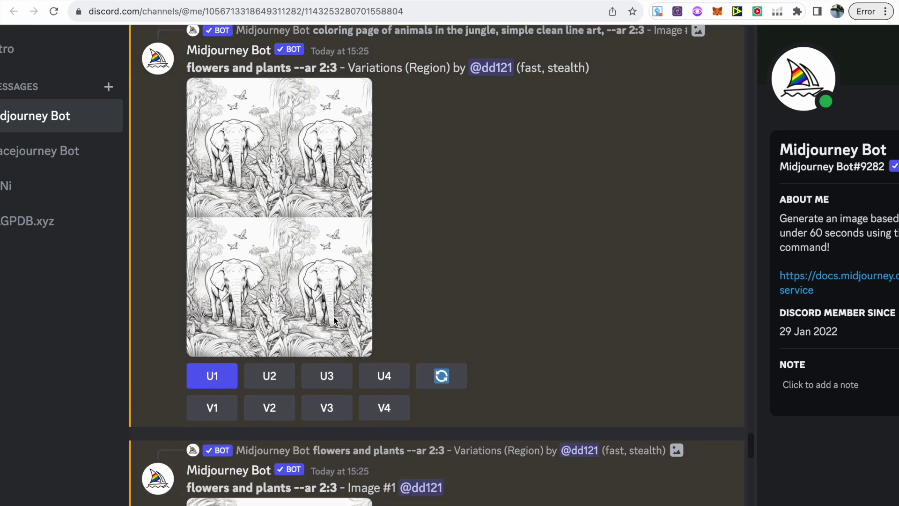
scroll(334, 321, "down", 1)
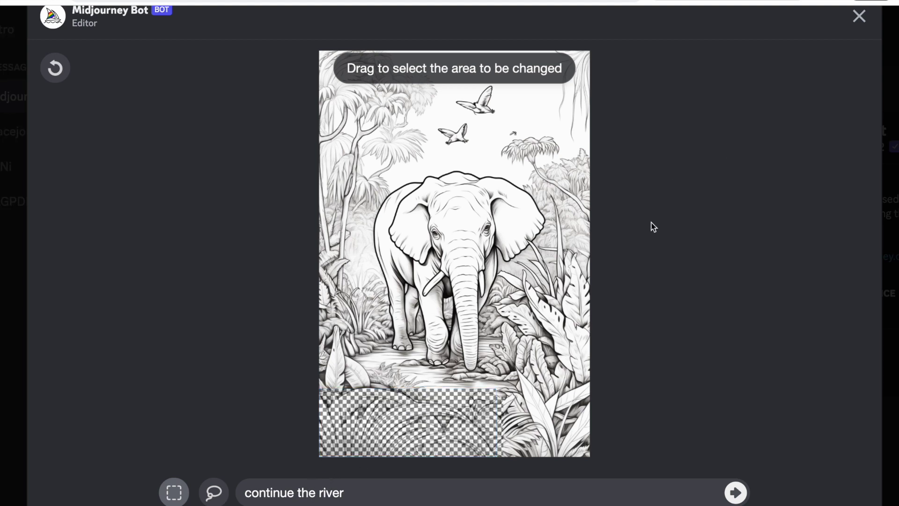
Compare the 'continue the river' variations, then start a new region edit on the river upscale
left_click(859, 16)
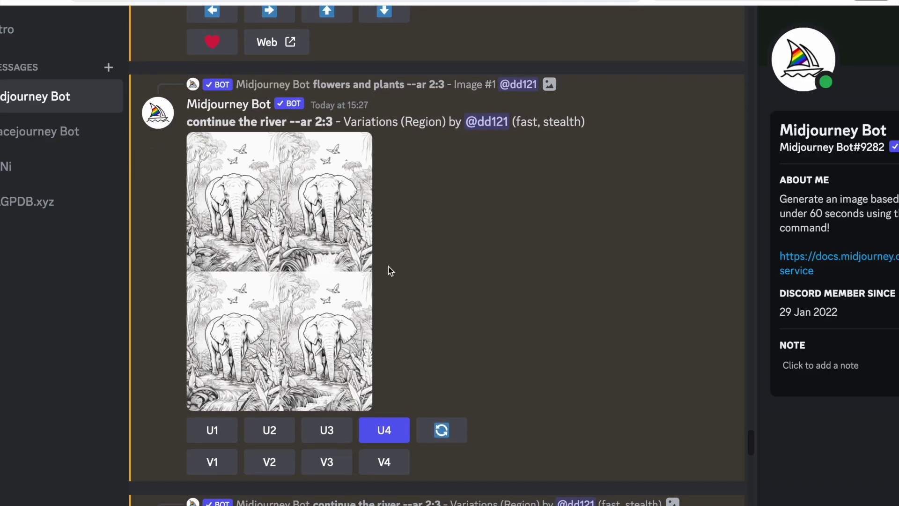
left_click(293, 270)
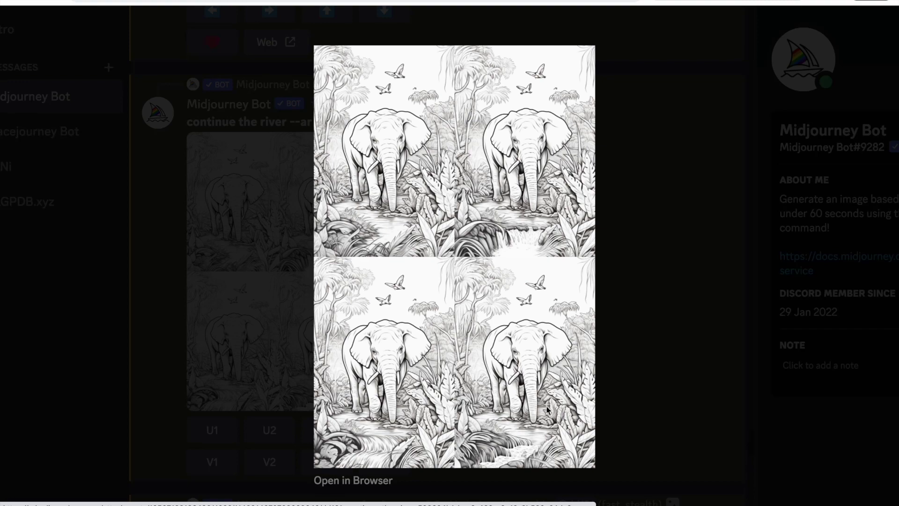
left_click(623, 350)
scroll(622, 350, "down", 4)
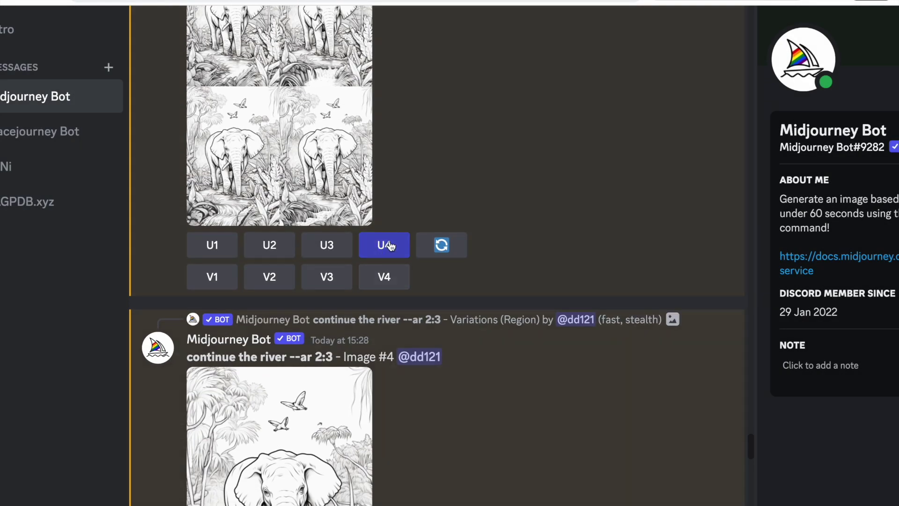
scroll(390, 241, "down", 3)
scroll(389, 241, "down", 3)
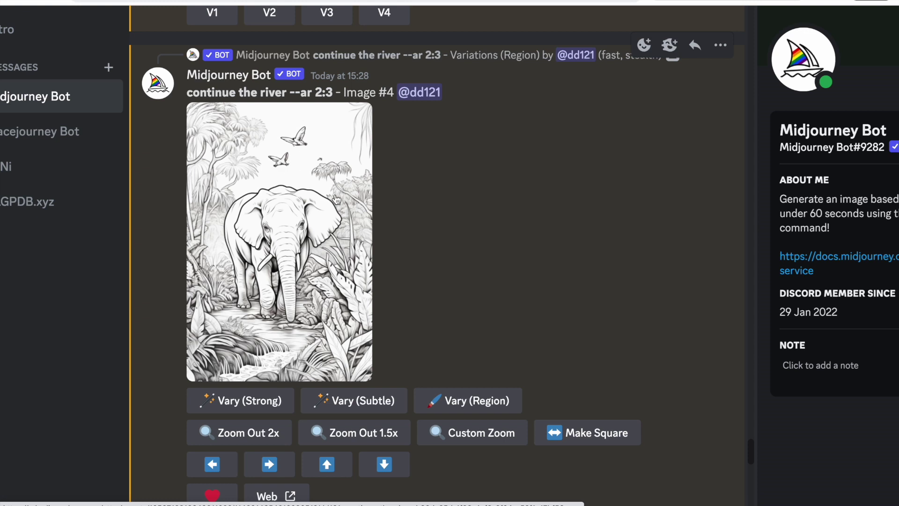
left_click(464, 402)
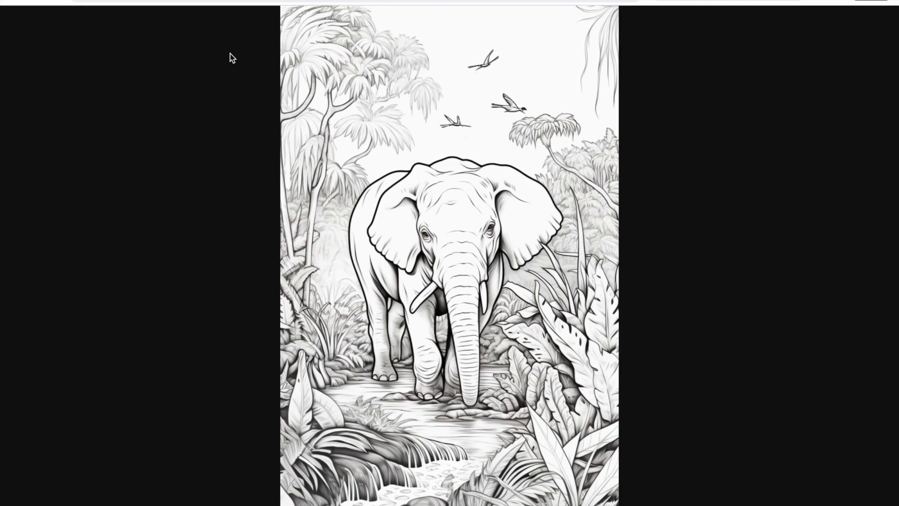
Close the enlarged view of the upscaled 'birds flying' Image #3
left_click(230, 54)
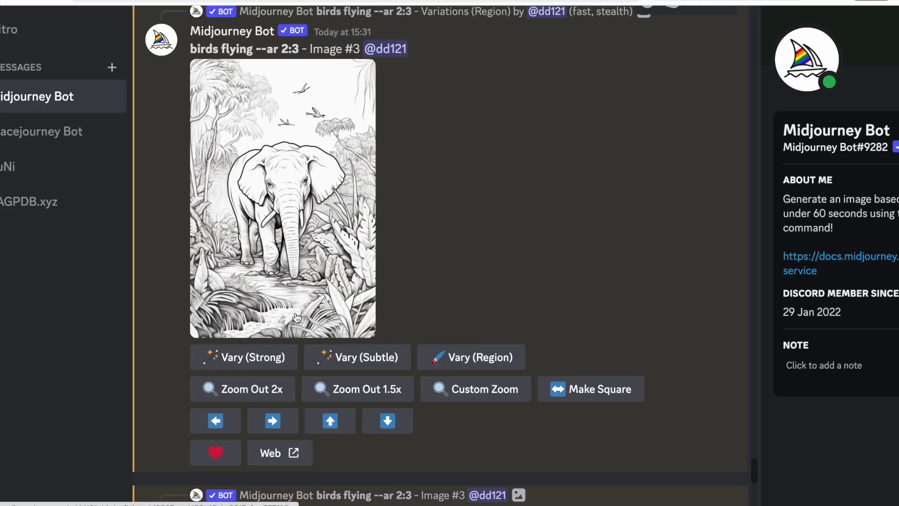
Submit the 'full body of lion roaring' region edit on the birds image, then review the zebra grid
left_click(472, 358)
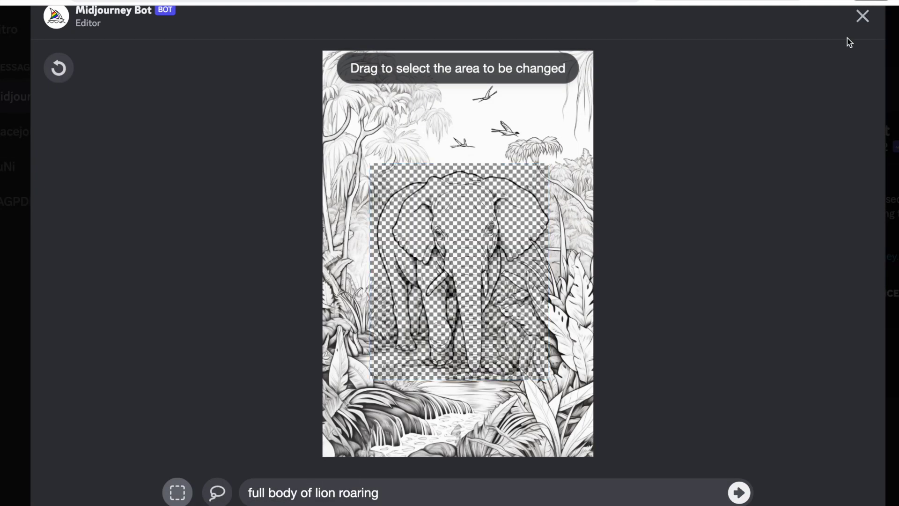
left_click(863, 16)
scroll(673, 145, "down", 6)
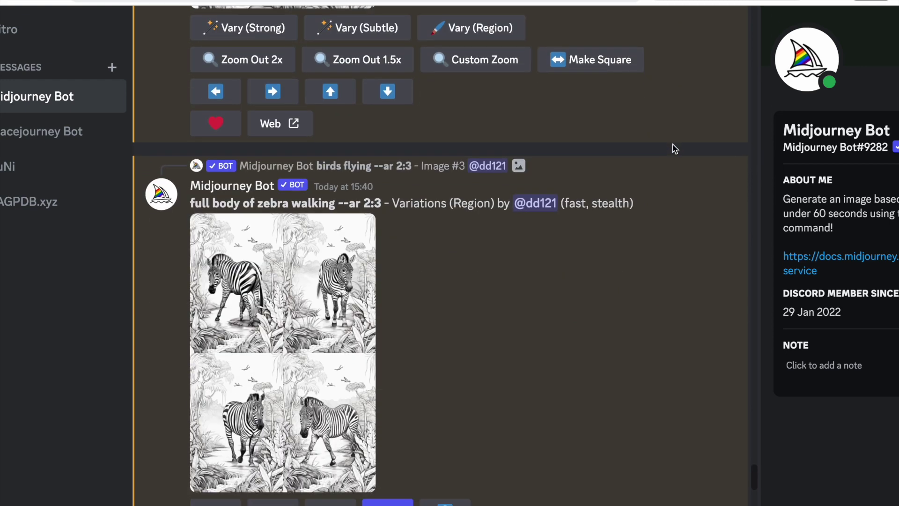
scroll(674, 148, "down", 1)
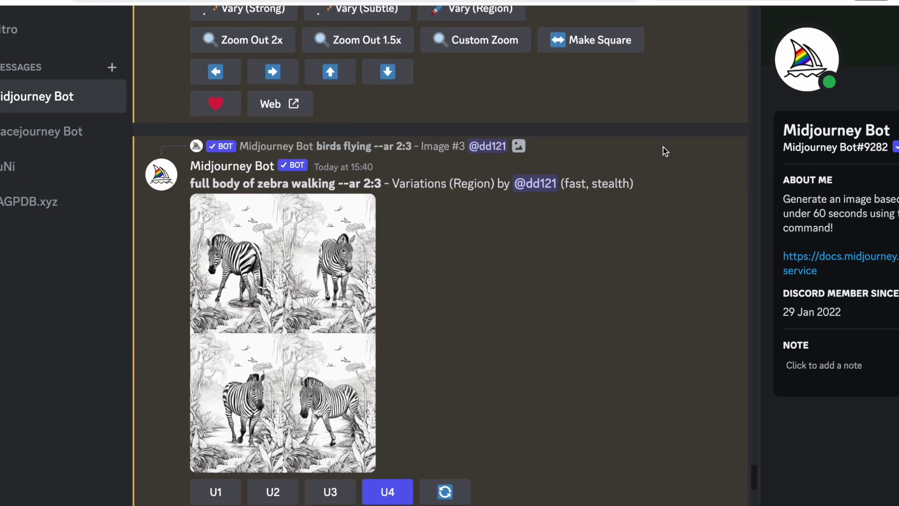
left_click(282, 331)
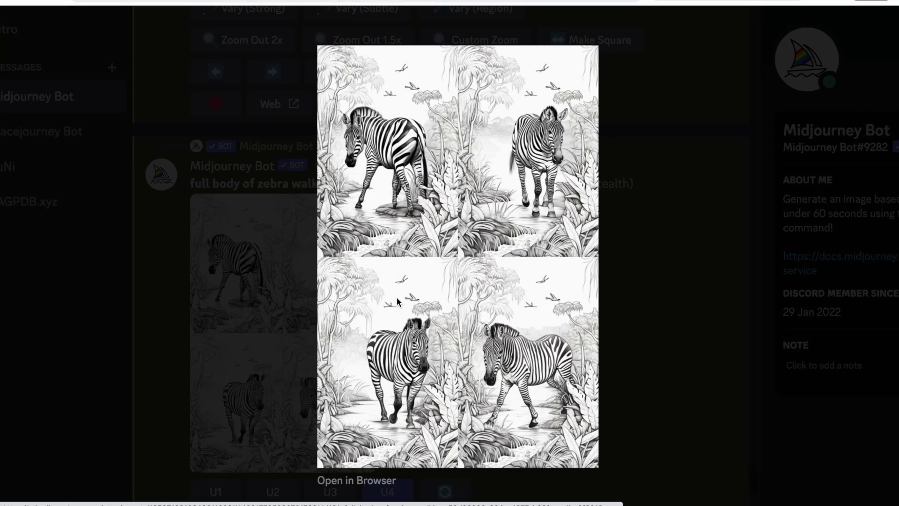
left_click(693, 199)
scroll(629, 233, "down", 8)
Enlarge the 'full body of lion roaring' variation grid to compare the lions, then close it
scroll(629, 233, "down", 2)
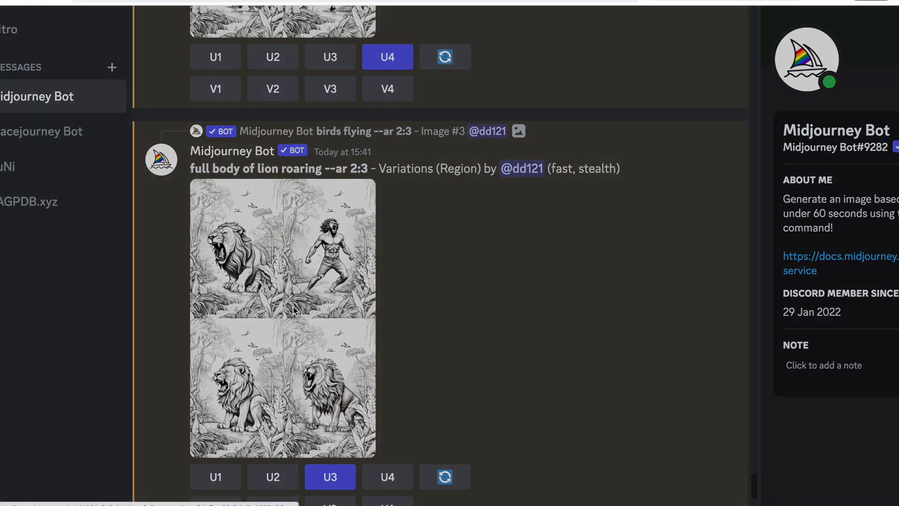
left_click(311, 297)
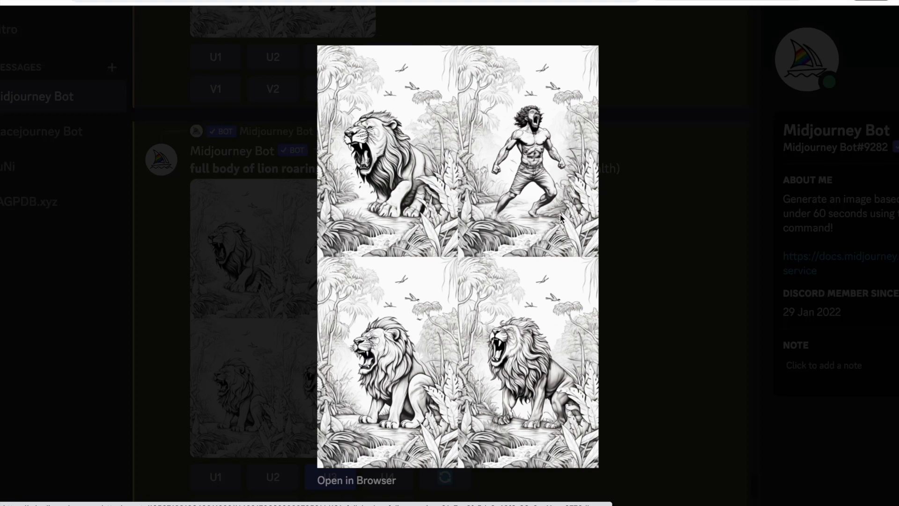
left_click(649, 249)
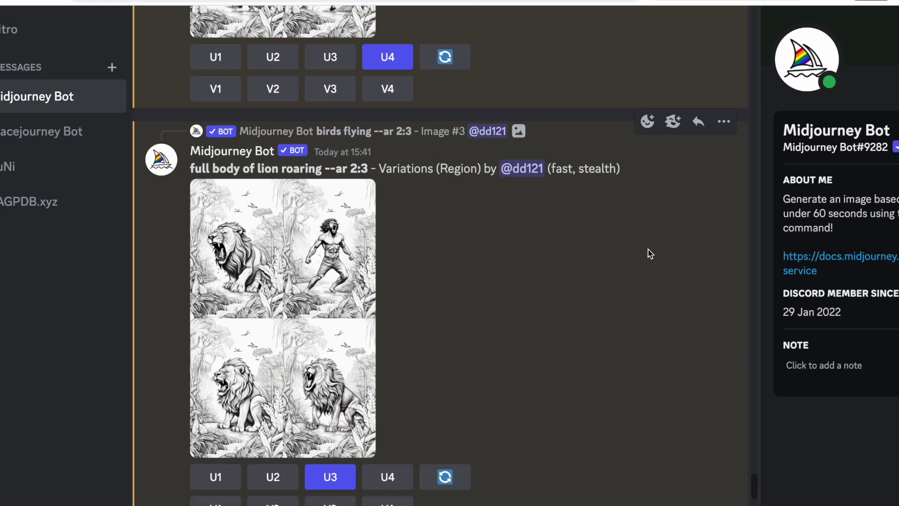